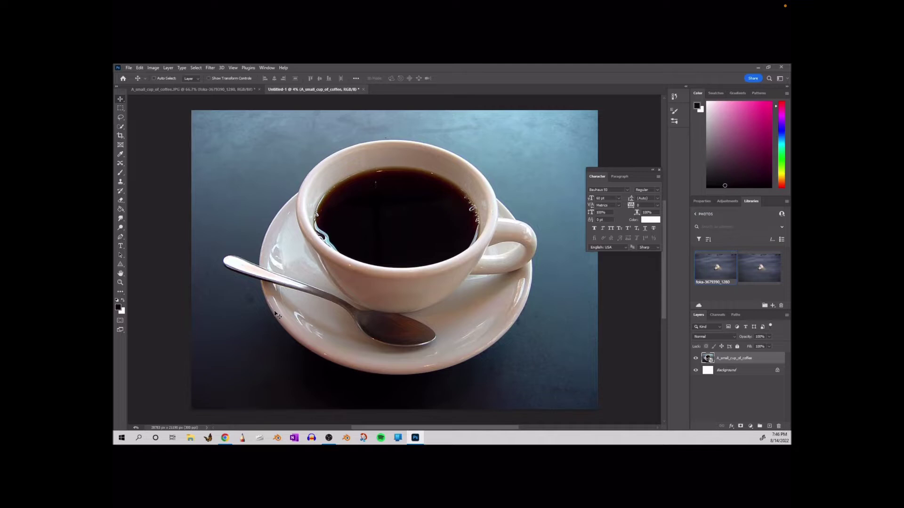
pyautogui.click(129, 68)
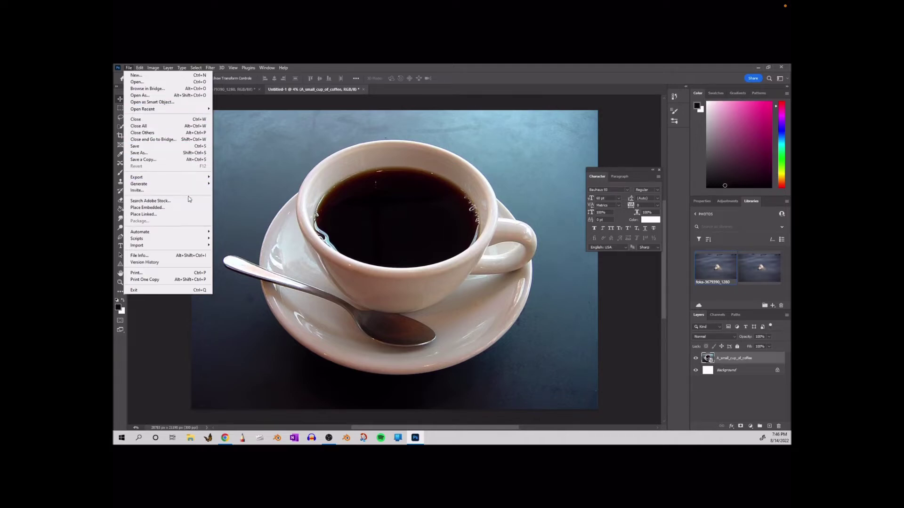
pyautogui.click(198, 84)
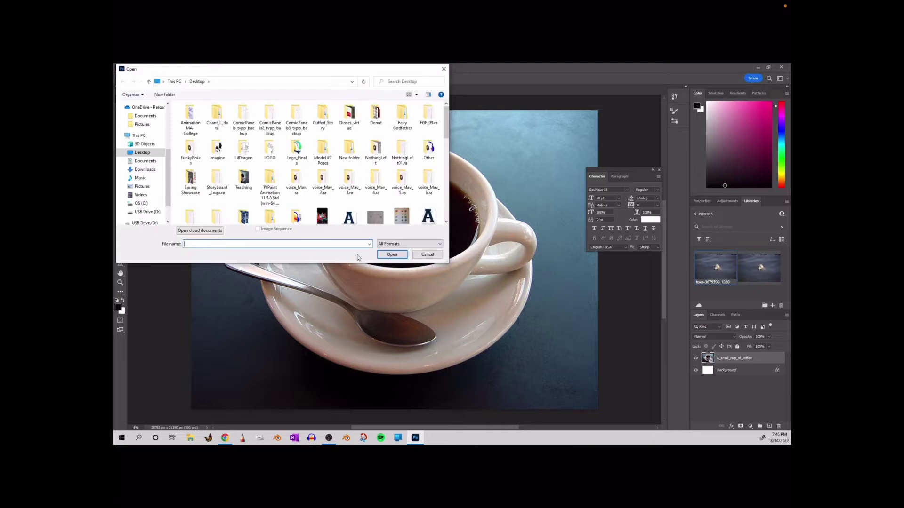
pyautogui.scroll(-1, 448, 145)
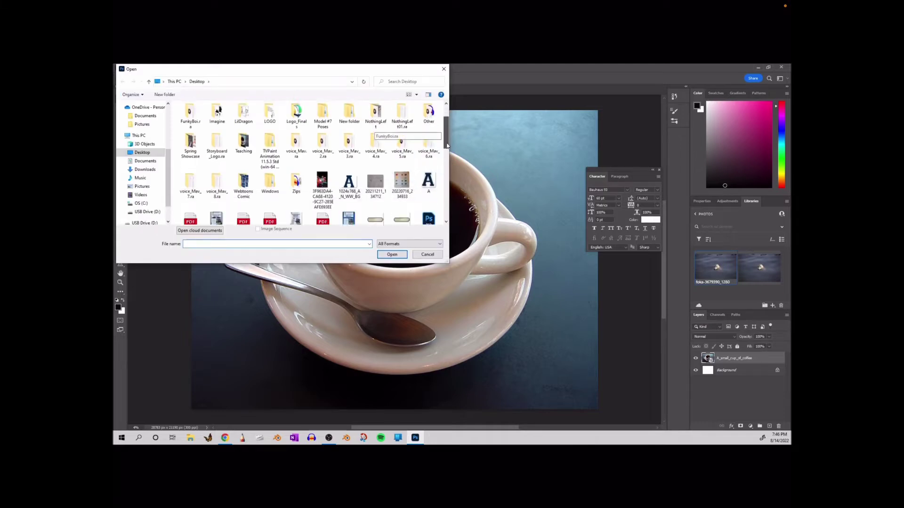
pyautogui.moveTo(447, 145); pyautogui.dragTo(448, 182)
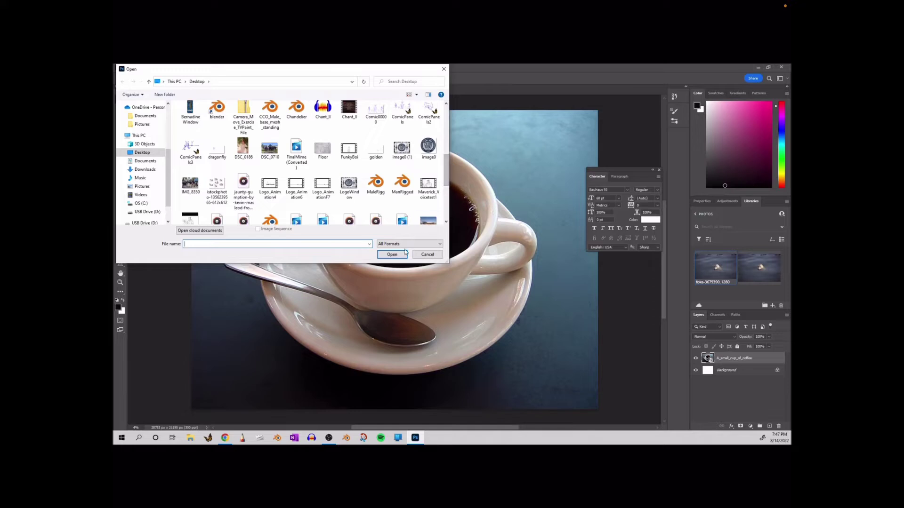
pyautogui.click(420, 256)
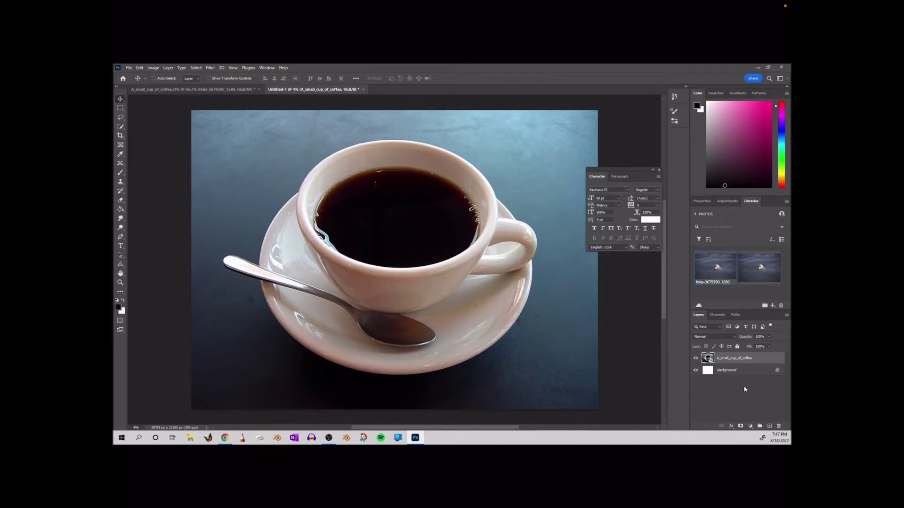
# - Place the foka-3679390_1280 library photo on a new layer, enlarging it and centring the seal over the coffee
pyautogui.click(769, 427)
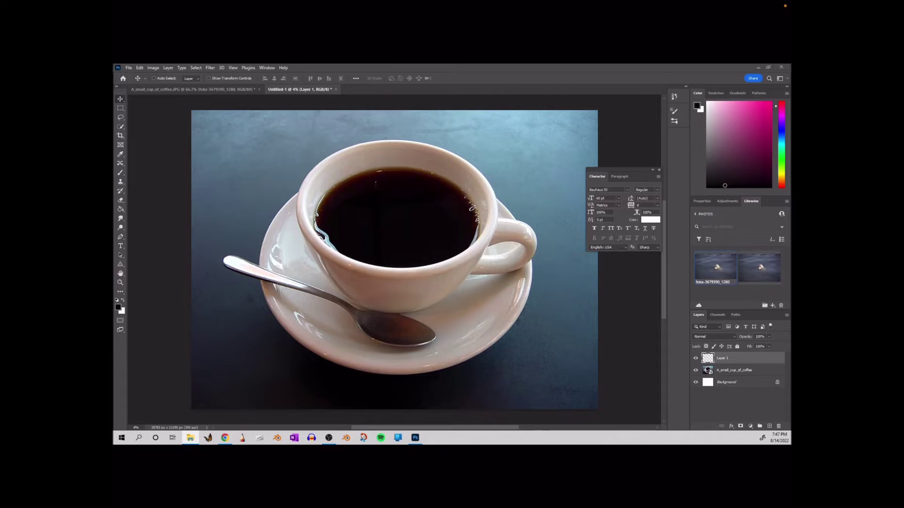
pyautogui.moveTo(759, 267); pyautogui.dragTo(580, 137)
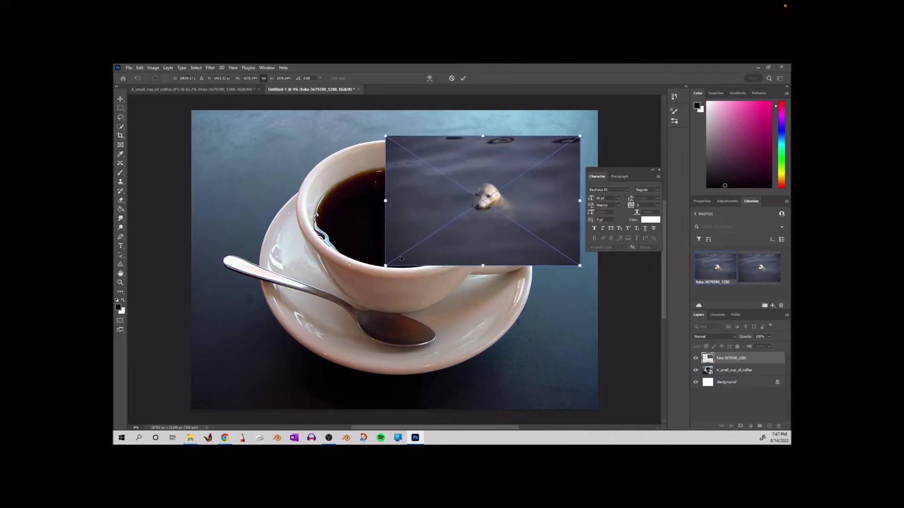
pyautogui.moveTo(385, 266); pyautogui.dragTo(273, 342)
pyautogui.moveTo(492, 264); pyautogui.dragTo(458, 252)
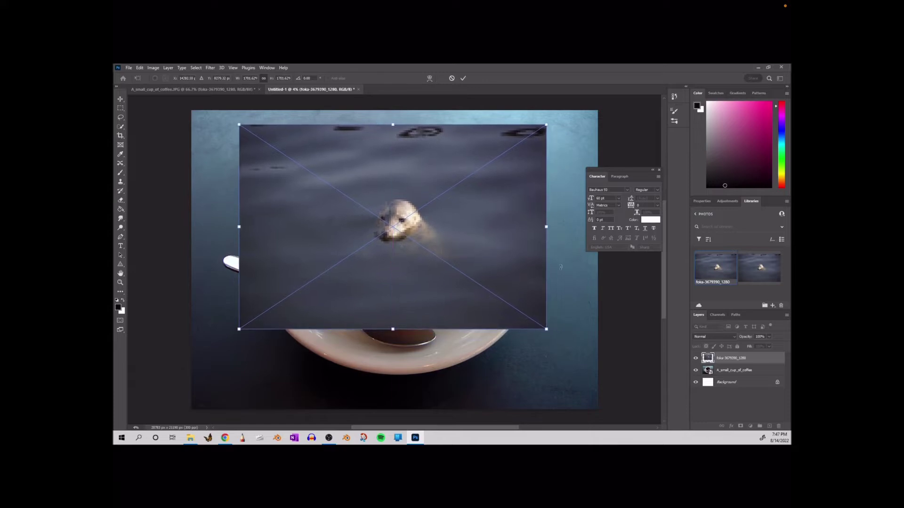
pyautogui.click(464, 78)
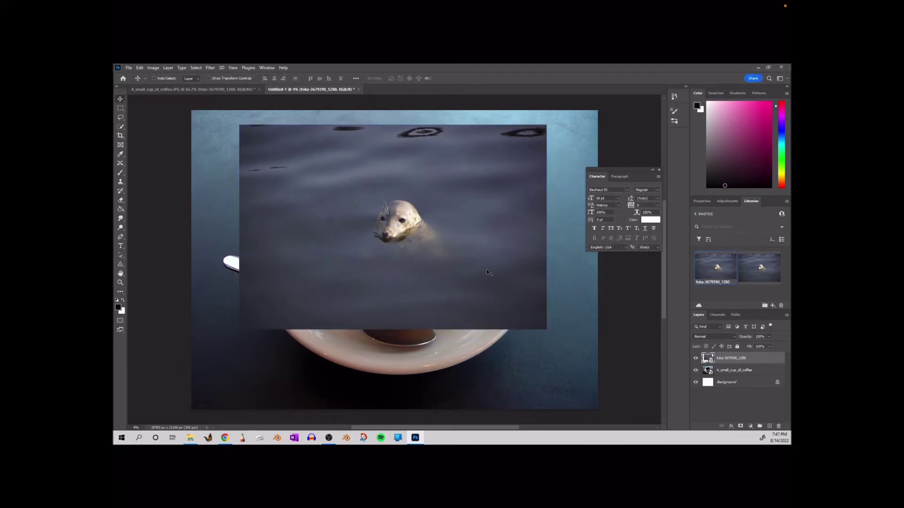
# - Add an empty layer above the seal photo and lower the seal photo's opacity to 47%
pyautogui.hotkey('ctrl', 'shift', 'alt', 'n')
pyautogui.click(759, 370)
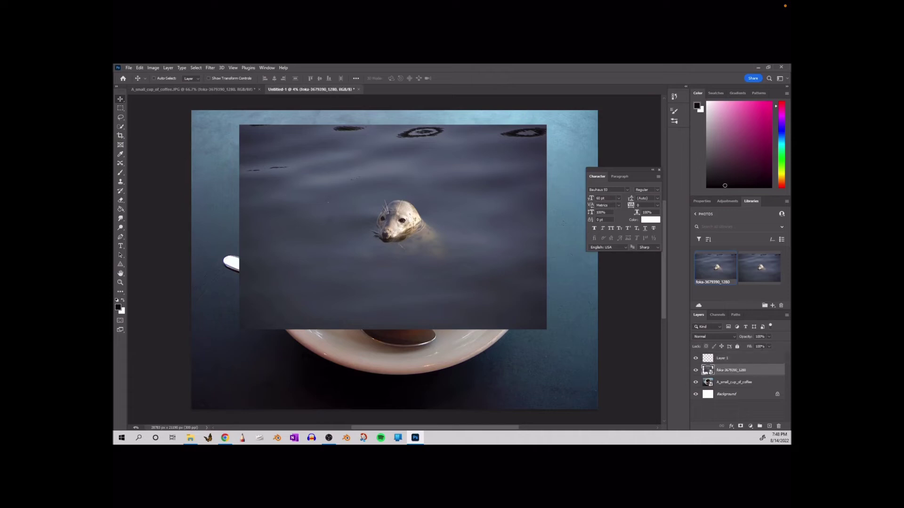
pyautogui.click(769, 338)
pyautogui.moveTo(769, 347); pyautogui.dragTo(752, 347)
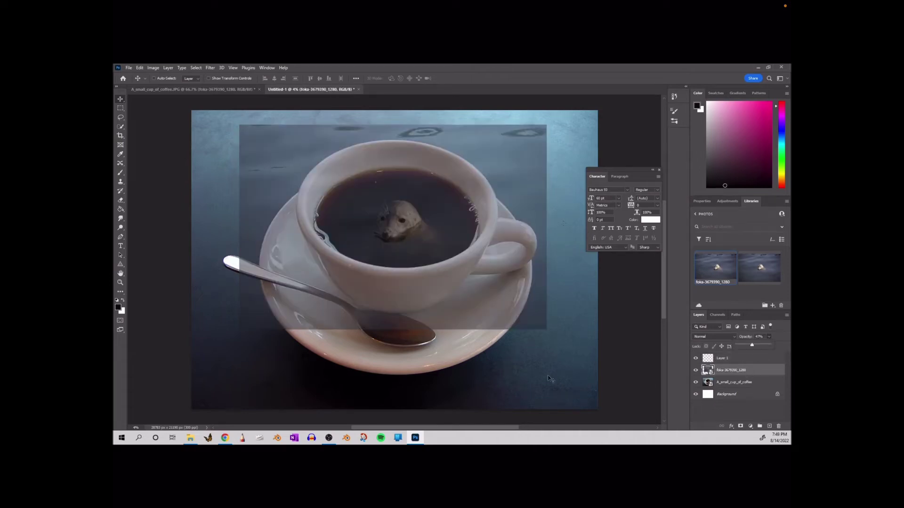
# - Crop the seal photo with a rectangular frame fitted tightly around the coffee surface, and set its opacity to 100%
pyautogui.click(121, 146)
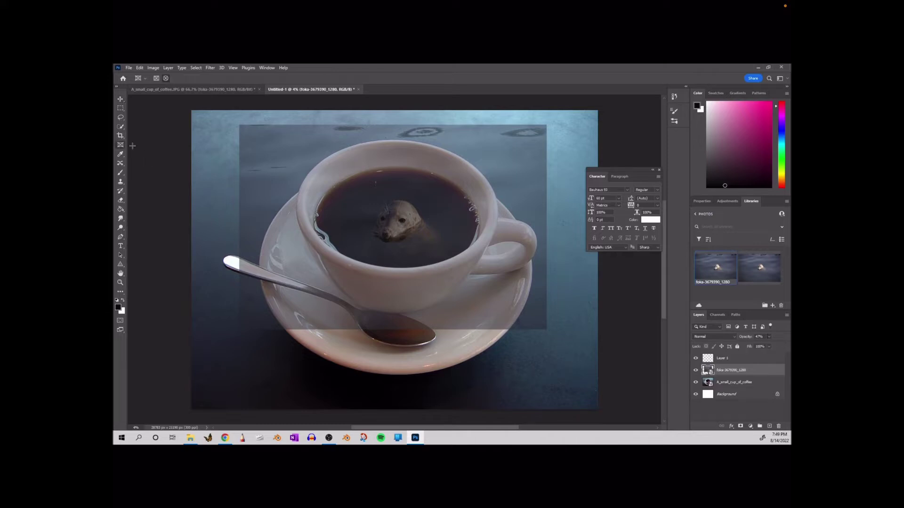
pyautogui.moveTo(309, 174); pyautogui.dragTo(488, 276)
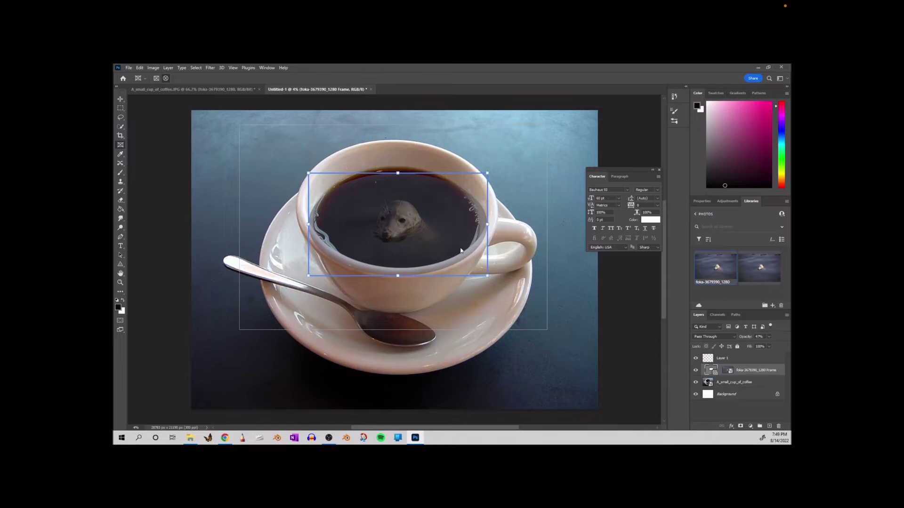
pyautogui.moveTo(397, 174); pyautogui.dragTo(397, 165)
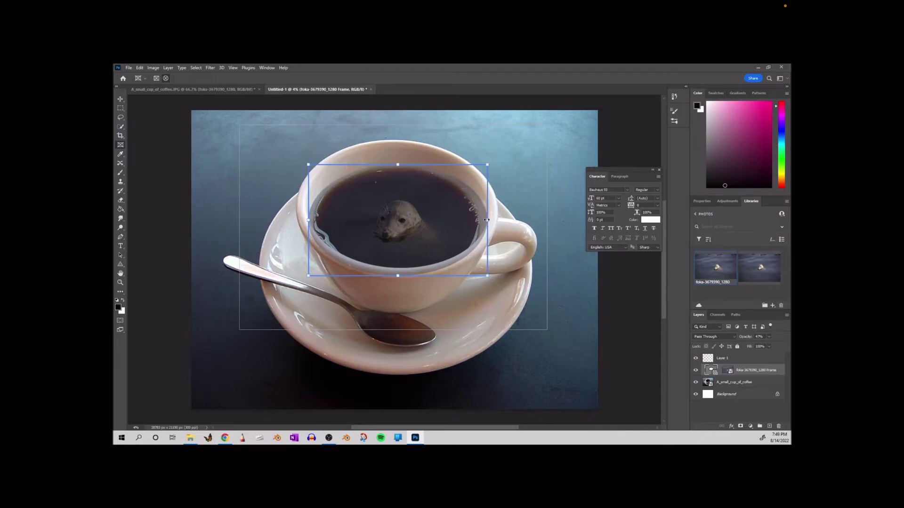
pyautogui.moveTo(487, 220); pyautogui.dragTo(479, 220)
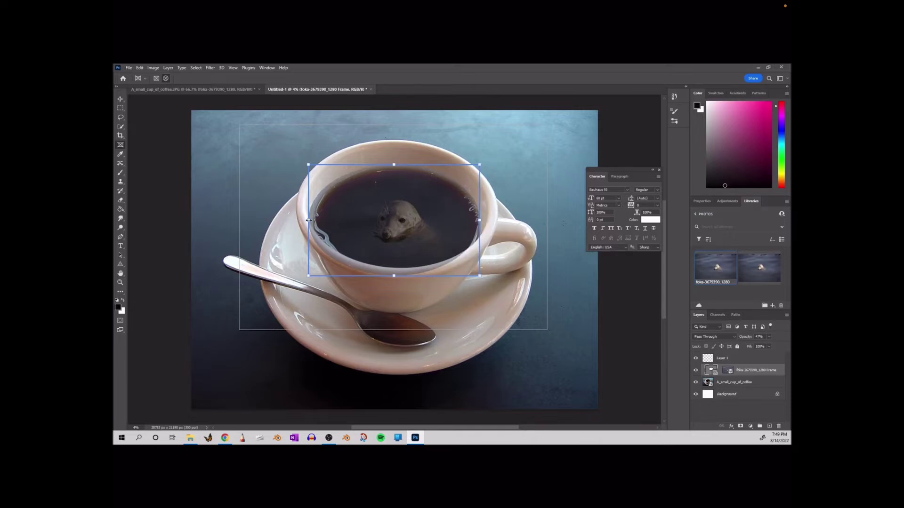
pyautogui.moveTo(308, 220); pyautogui.dragTo(315, 220)
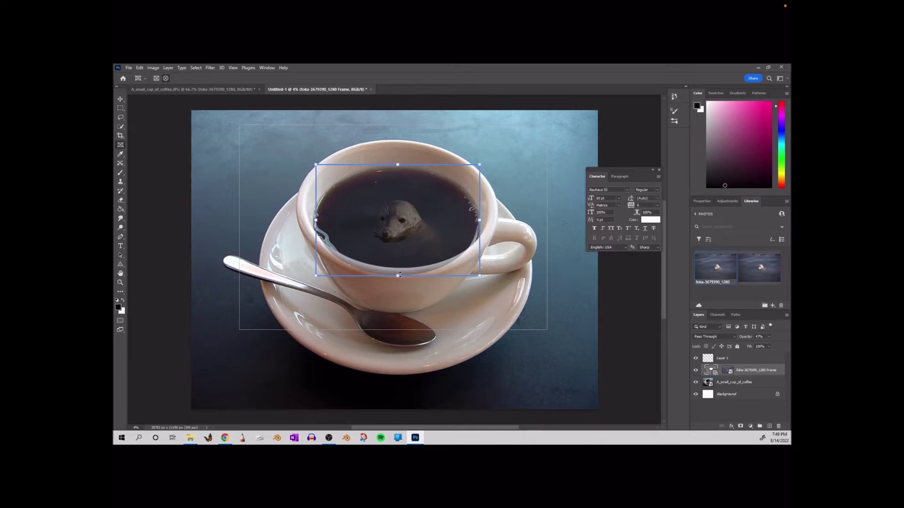
pyautogui.moveTo(398, 275); pyautogui.dragTo(397, 268)
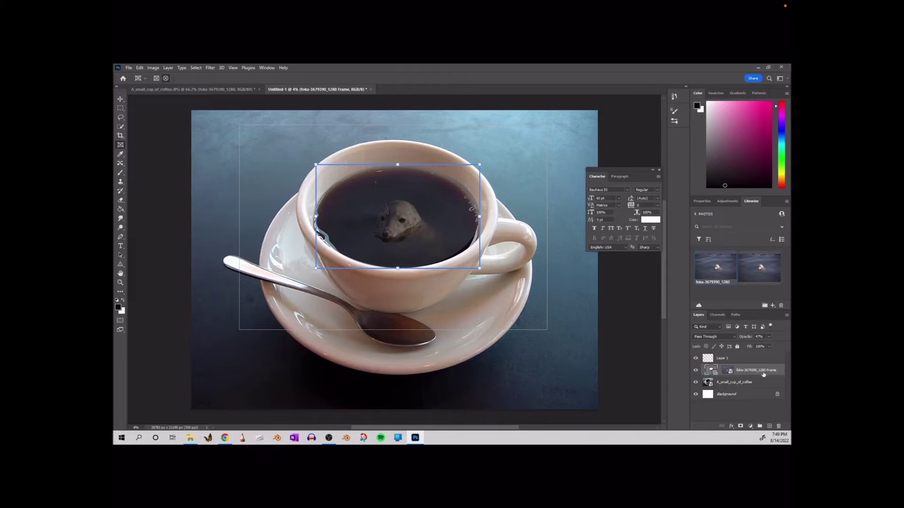
pyautogui.click(769, 338)
pyautogui.moveTo(768, 345); pyautogui.dragTo(789, 352)
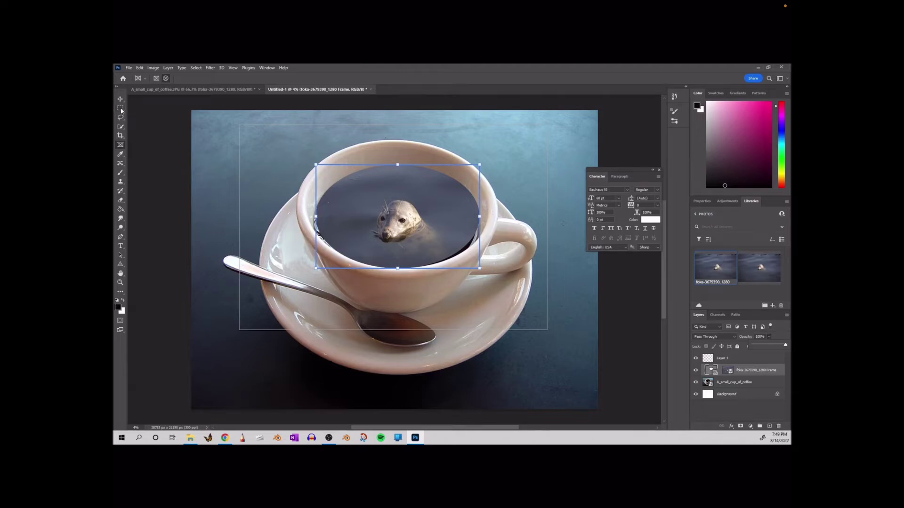
# - Erase the water around the seal within the framed photo using a large Eraser so the dark coffee shows through
pyautogui.click(120, 199)
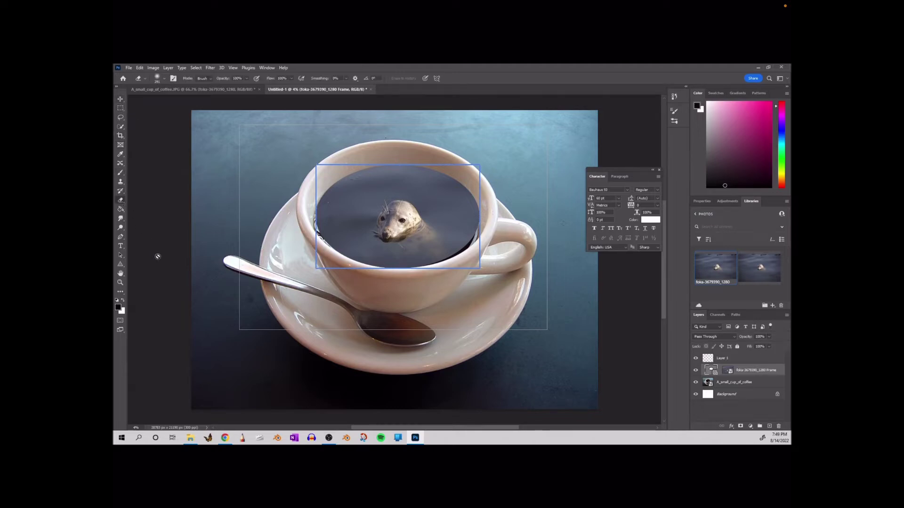
pyautogui.click(373, 275)
pyautogui.click(444, 207)
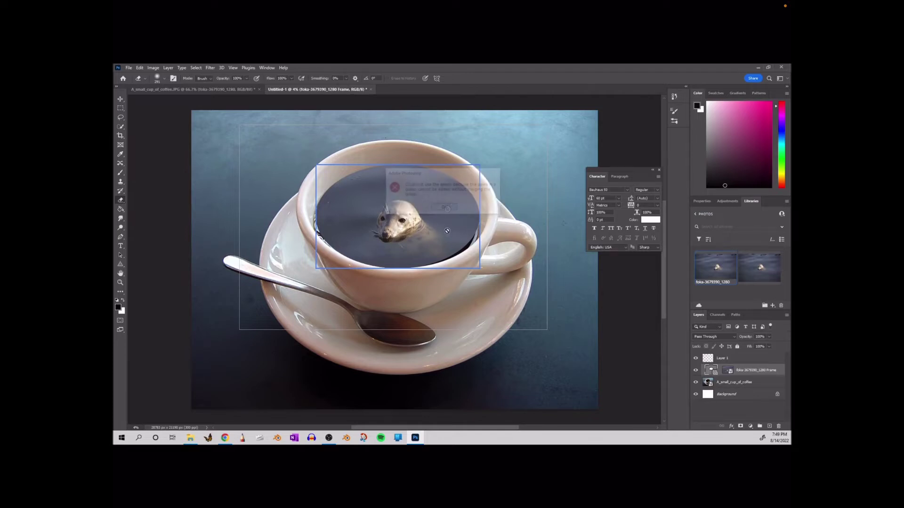
pyautogui.click(160, 78)
pyautogui.click(464, 188)
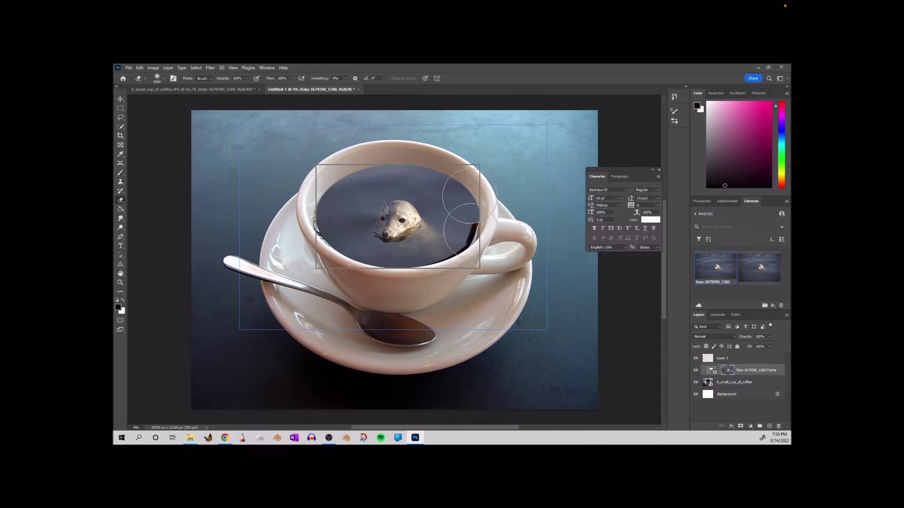
pyautogui.click(469, 197)
pyautogui.moveTo(475, 222)
pyautogui.mouseDown()
pyautogui.moveTo(464, 226)
pyautogui.moveTo(469, 201)
pyautogui.mouseUp()
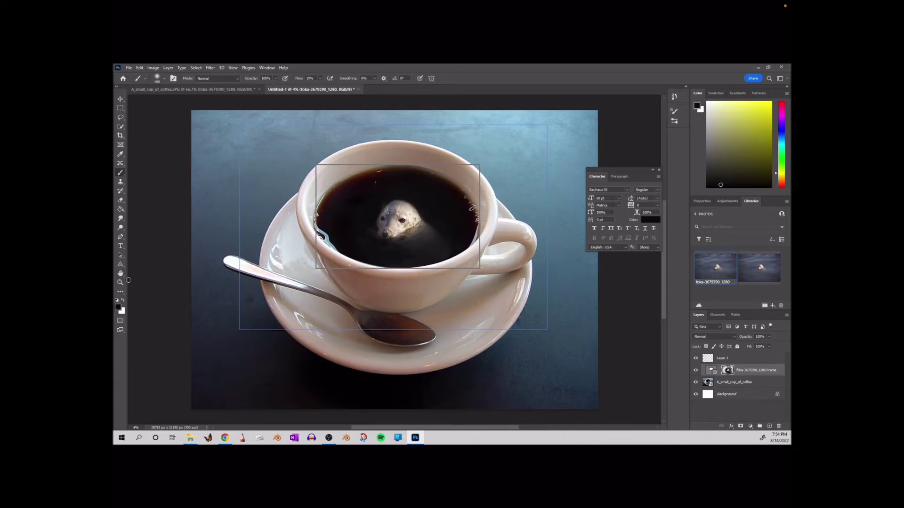
# - Darken the framed seal photo with a Brightness/Contrast adjustment, setting Brightness to -52
pyautogui.click(154, 69)
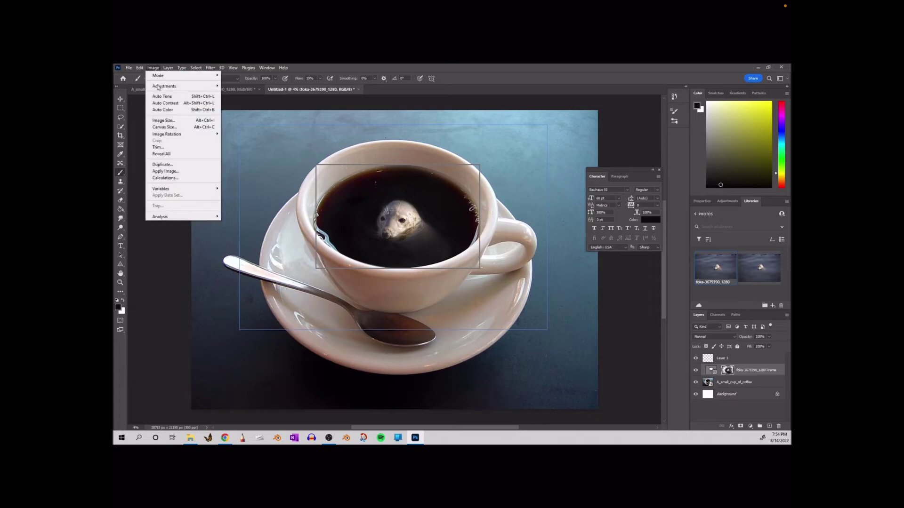
pyautogui.moveTo(211, 88)
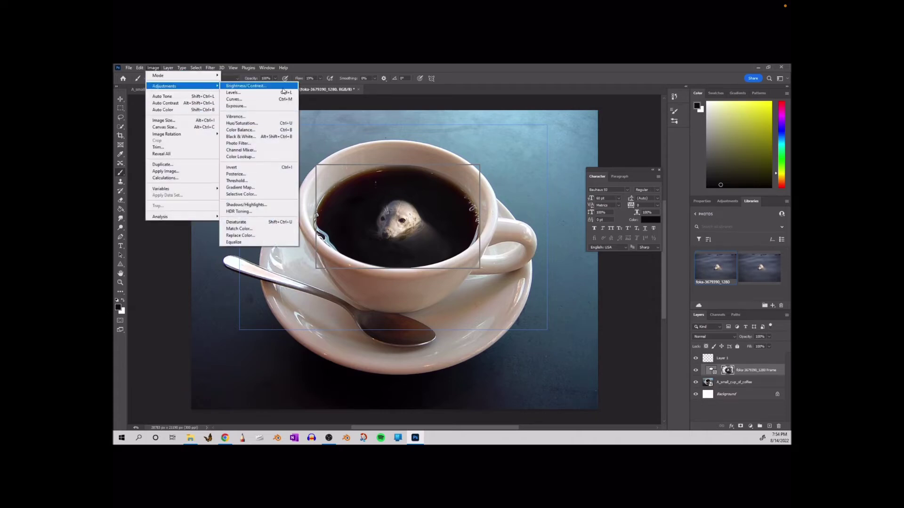
pyautogui.press('Escape')
pyautogui.press('i')
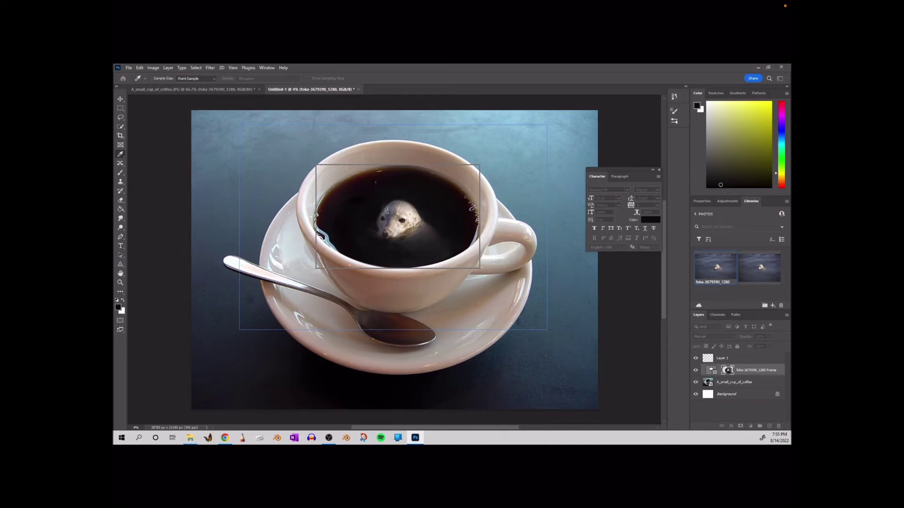
pyautogui.click(767, 208)
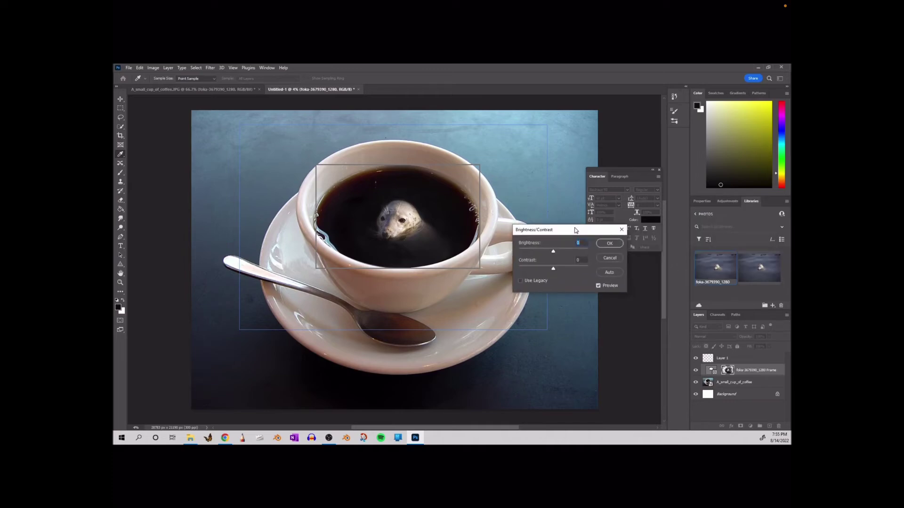
pyautogui.moveTo(577, 229); pyautogui.dragTo(574, 268)
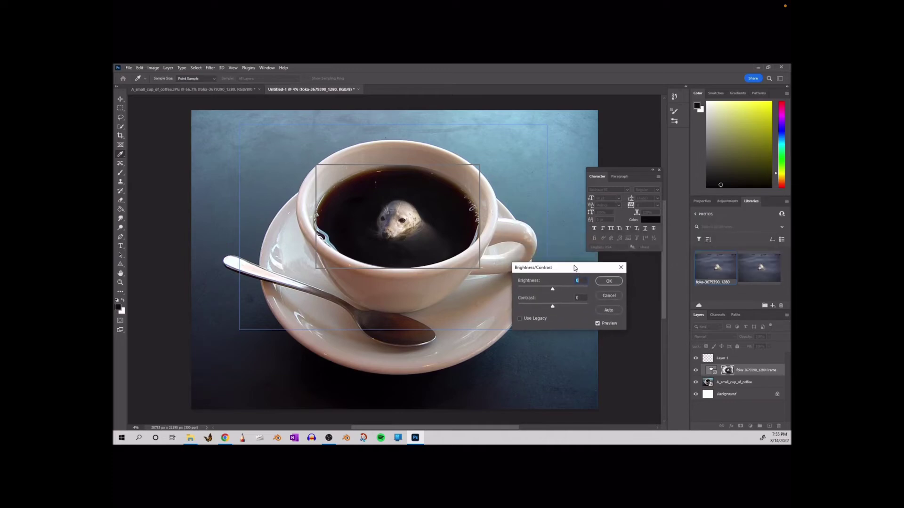
pyautogui.click(553, 290)
pyautogui.moveTo(553, 290); pyautogui.dragTo(542, 294)
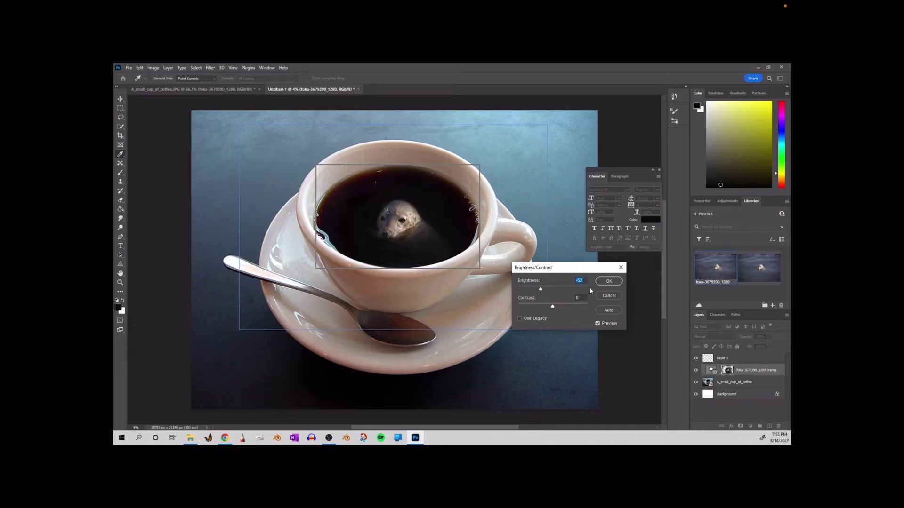
pyautogui.click(608, 281)
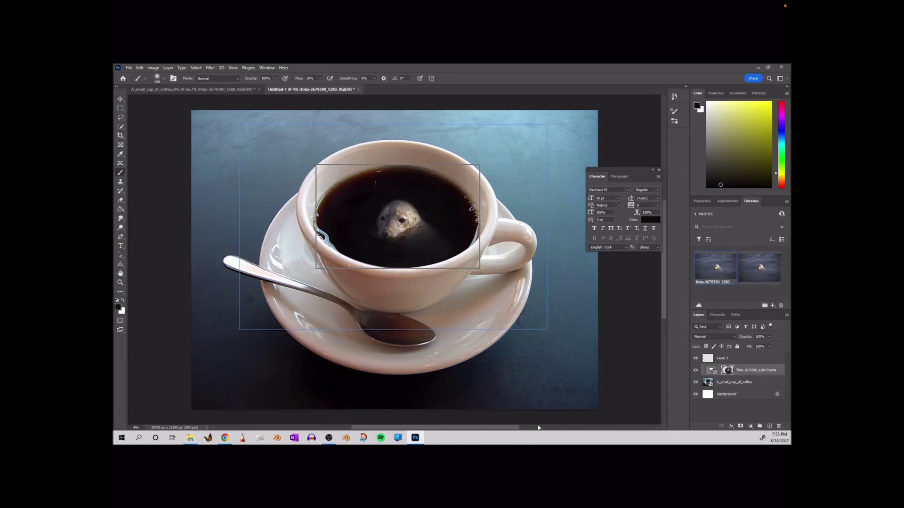
# - Create a wide horizontal text box below the saucer on Layer 1 and enter "Seal Of Approval Coffee"
pyautogui.click(731, 359)
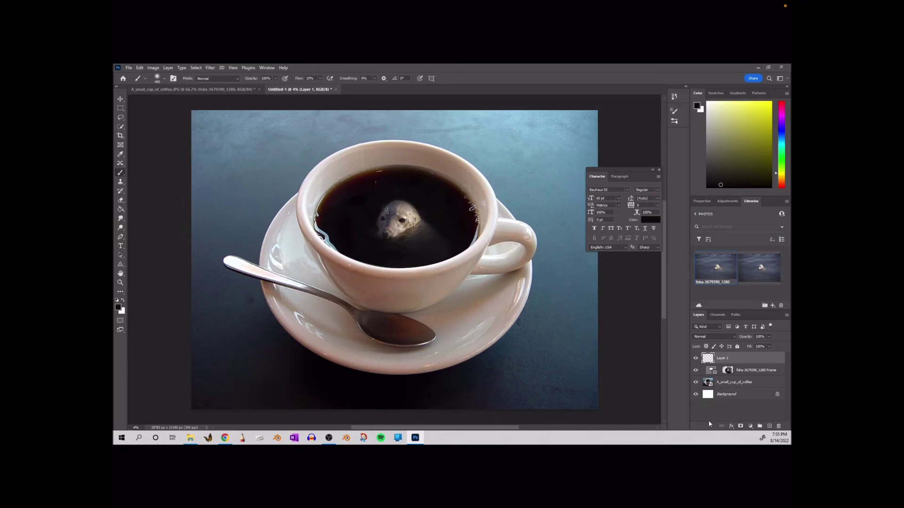
pyautogui.click(120, 246)
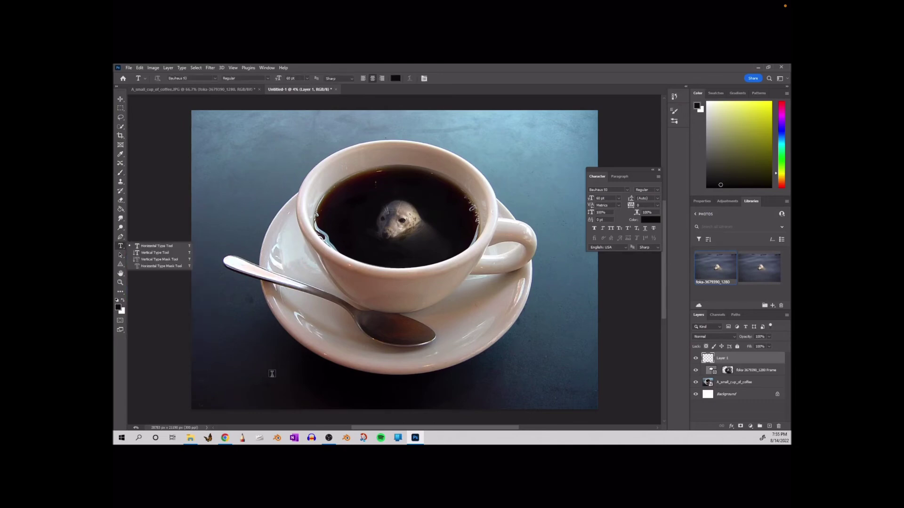
pyautogui.moveTo(273, 377); pyautogui.dragTo(557, 404)
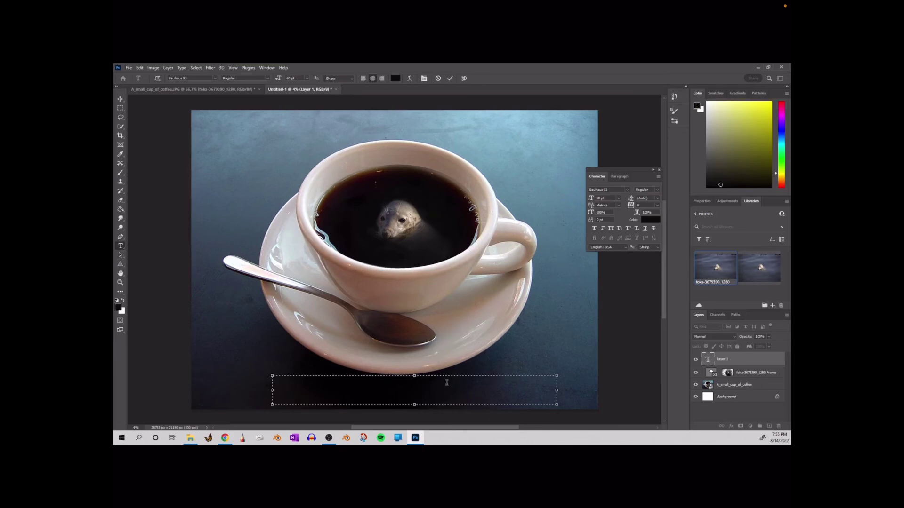
# - Set the colour of all the caption text to pure white (RGB 255, 255, 255)
pyautogui.hotkey('ctrl', 'a')
pyautogui.click(649, 221)
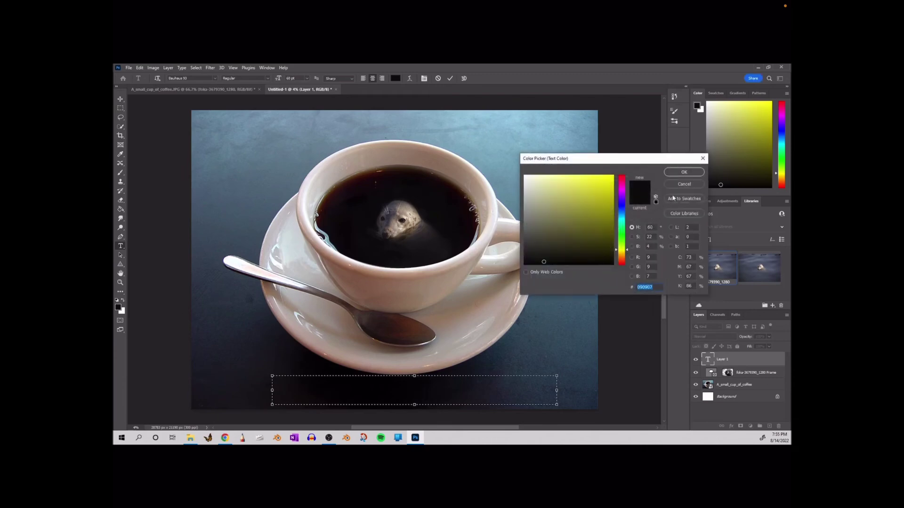
pyautogui.moveTo(554, 193); pyautogui.dragTo(529, 161)
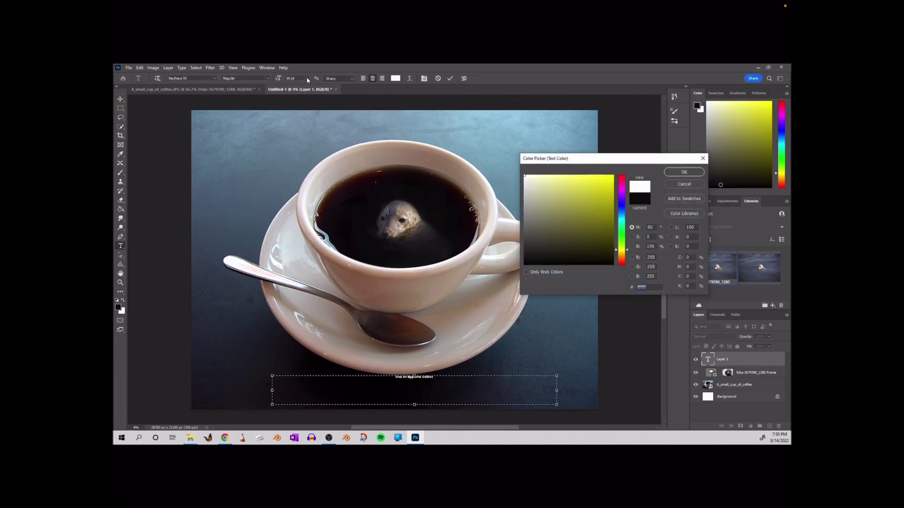
pyautogui.press('Return')
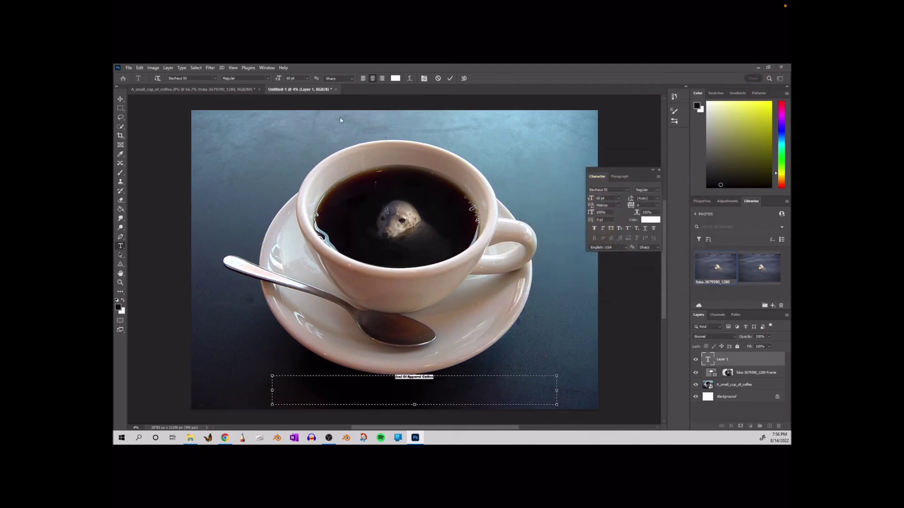
# - Try larger font sizes of 72 pt and 100 pt on the selected caption text
pyautogui.click(307, 79)
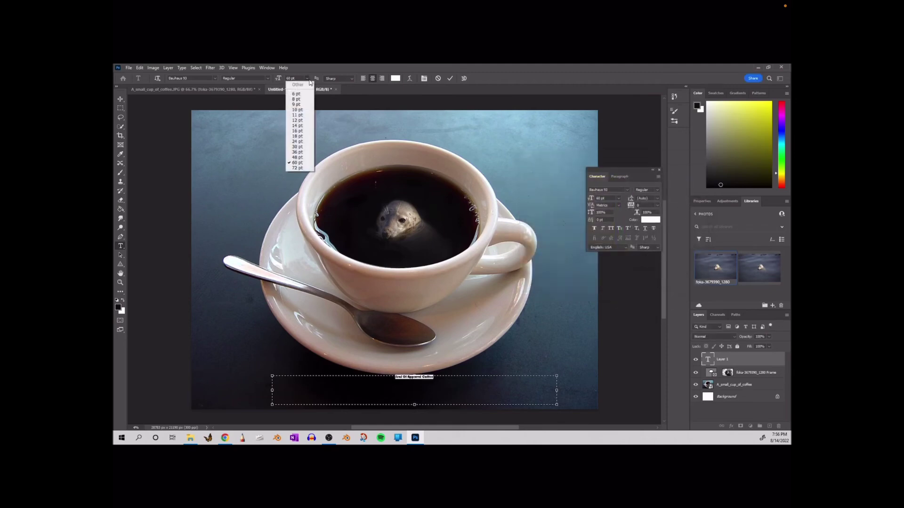
pyautogui.click(304, 164)
pyautogui.click(307, 79)
pyautogui.click(308, 172)
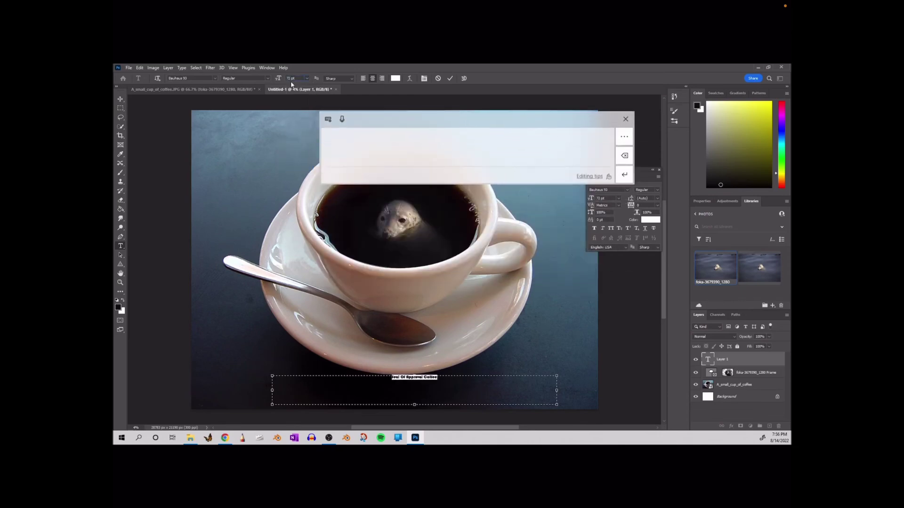
pyautogui.write('1')
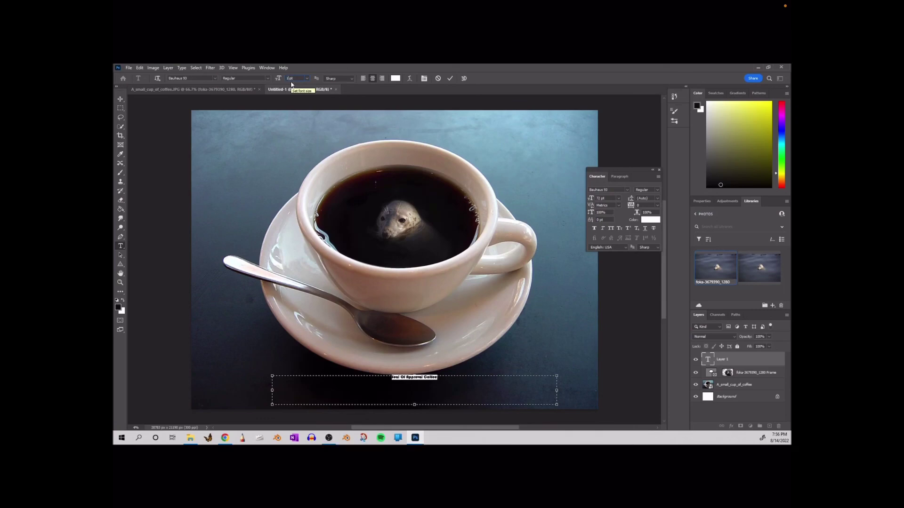
pyautogui.write('00')
pyautogui.press('Return')
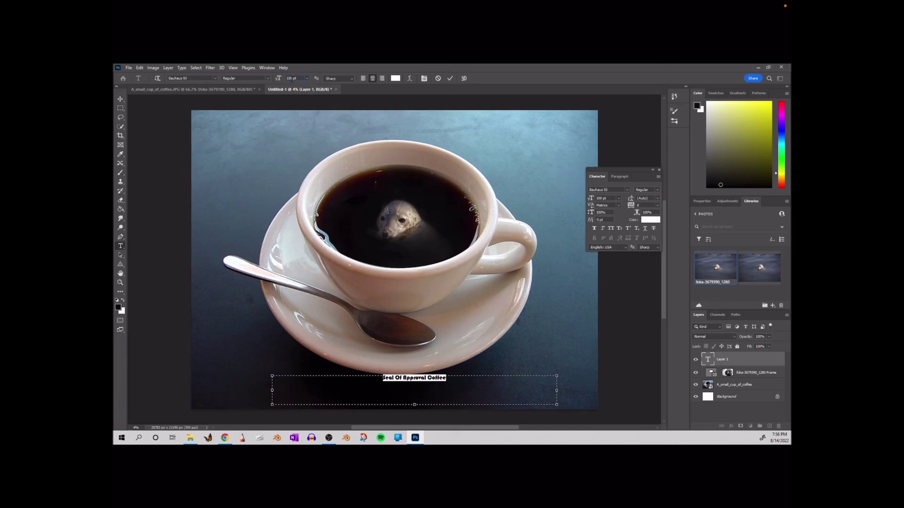
# - Set the caption's font size to 200 pt and lower the text box's upper edge slightly to move the text away from the saucer
pyautogui.doubleClick(292, 79)
pyautogui.write('200')
pyautogui.press('Return')
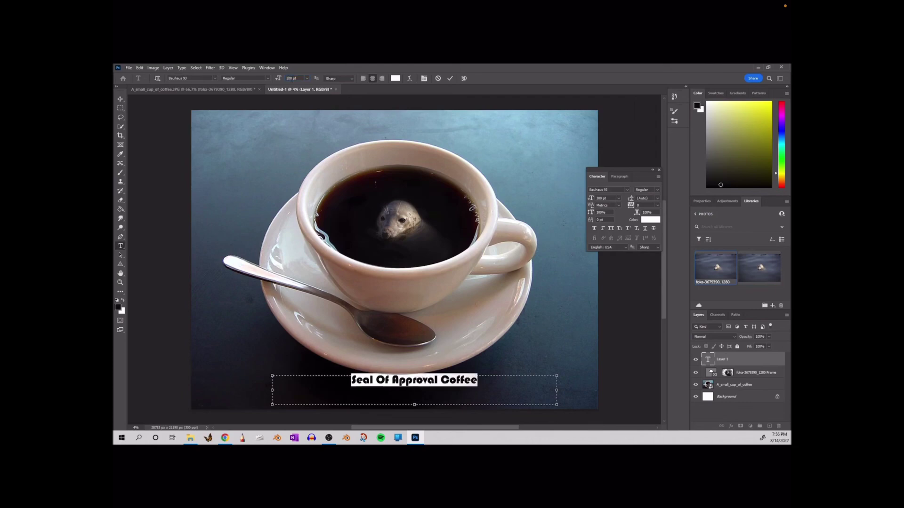
pyautogui.moveTo(416, 375); pyautogui.dragTo(417, 382)
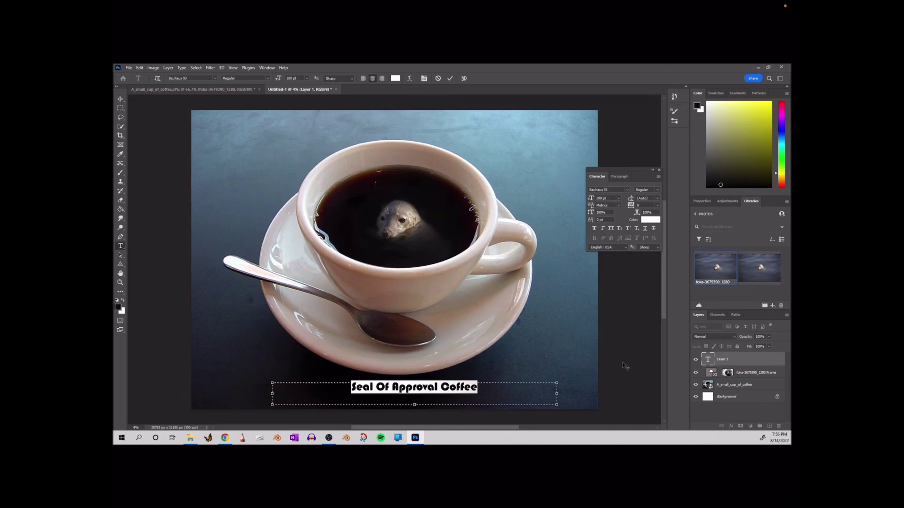
pyautogui.click(724, 363)
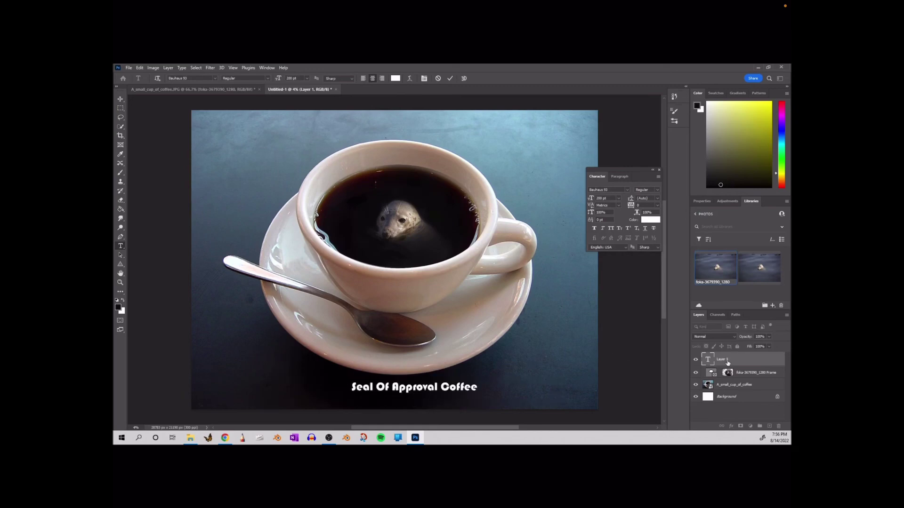